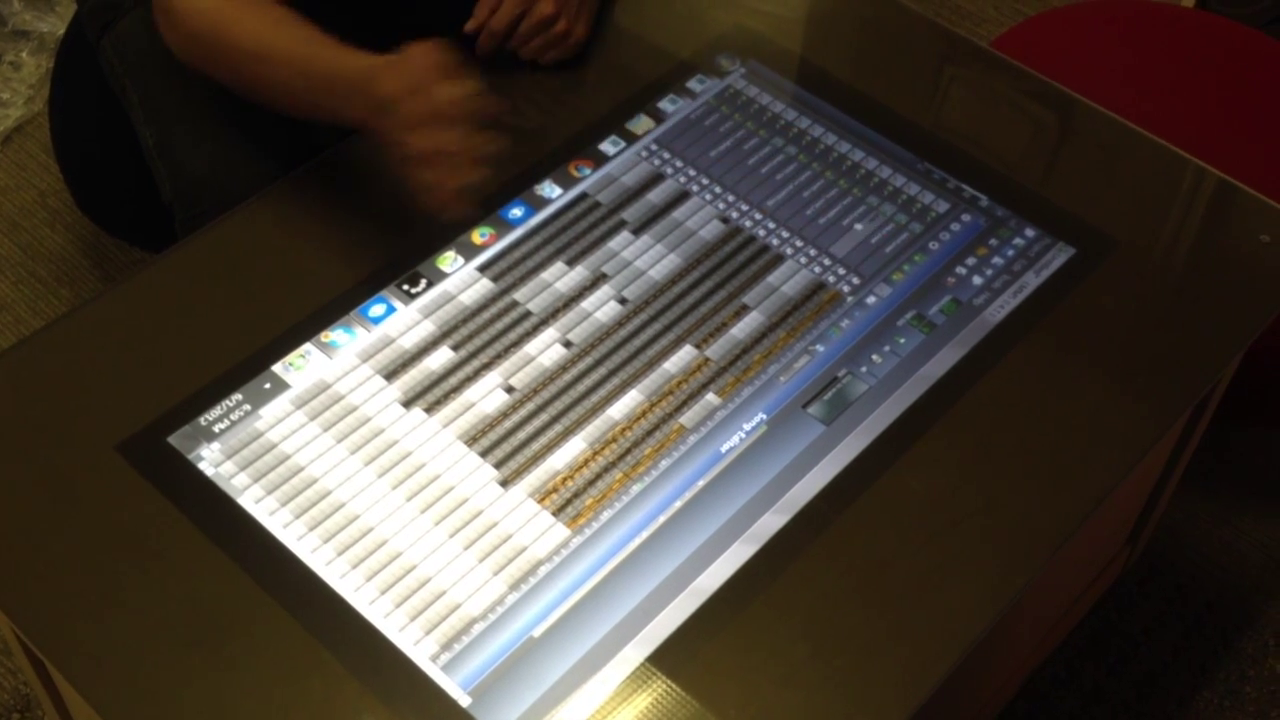
- Check a track's ZynAddSubFX instrument settings, close them, and bring up the FX Mixer
{"action": "left_click", "coordinate": [880, 232]}
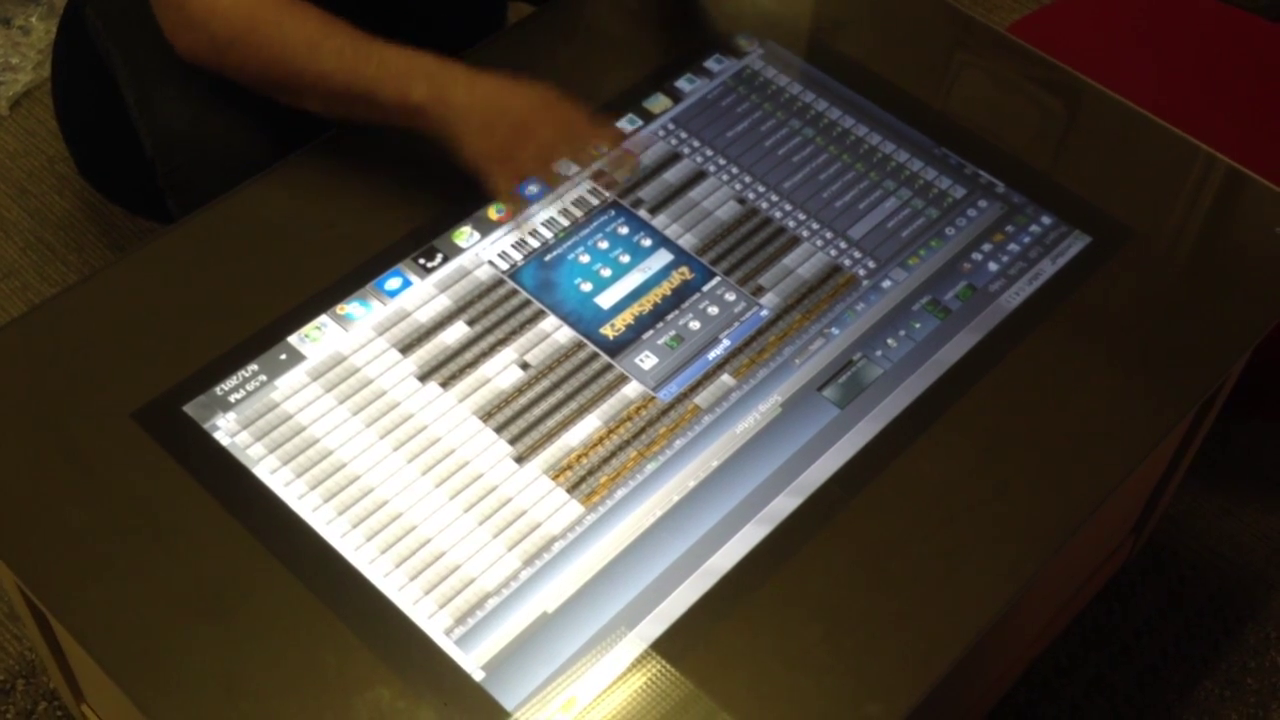
{"action": "left_click", "coordinate": [560, 290]}
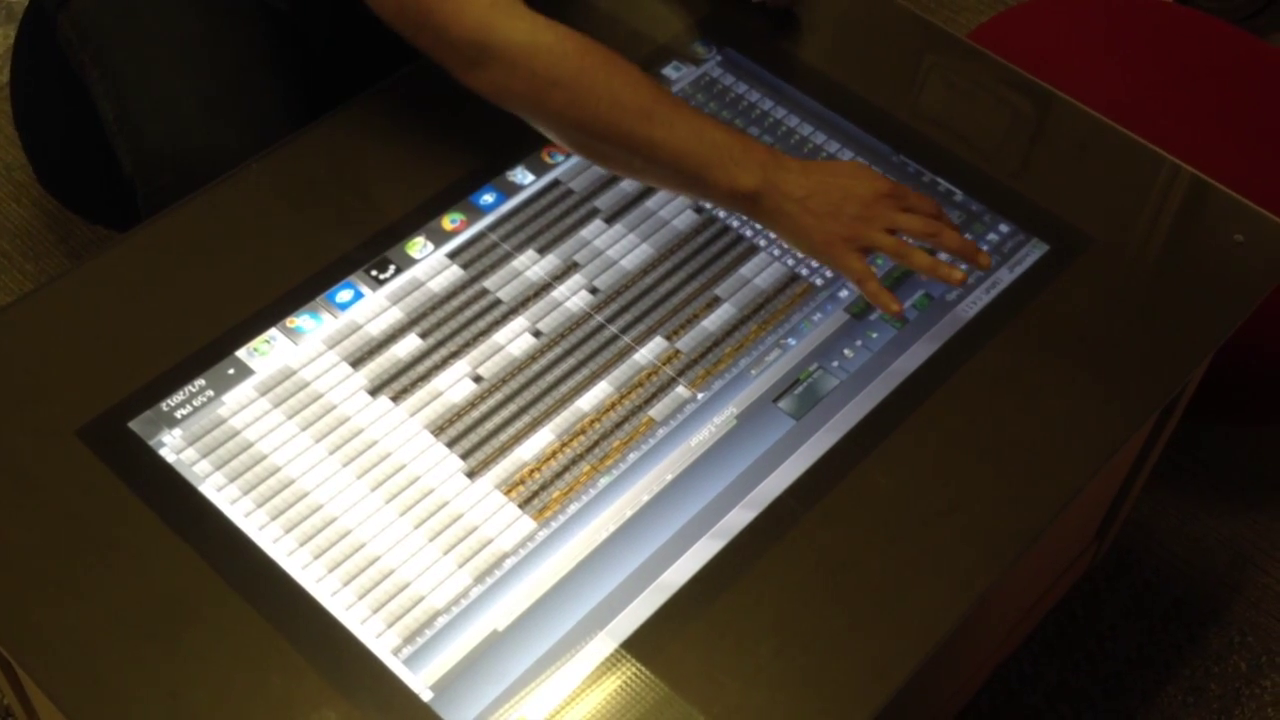
{"action": "left_click", "coordinate": [905, 235]}
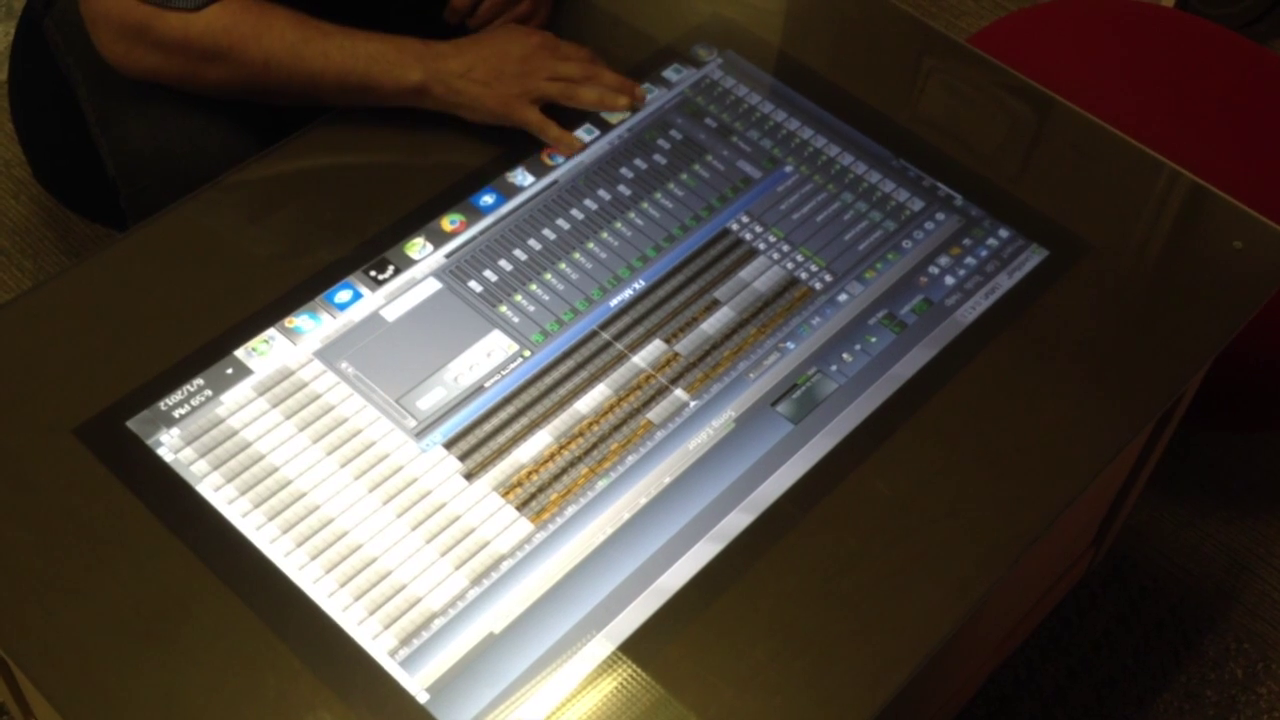